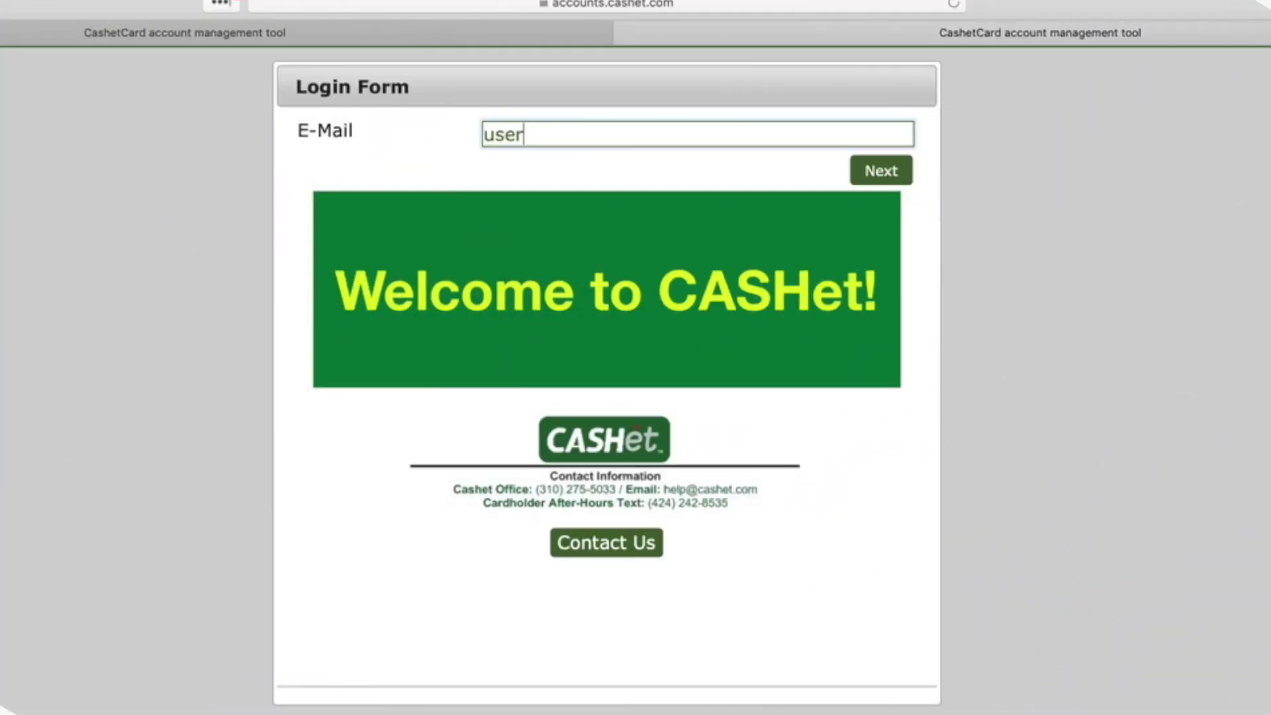
type("@cashet.com")
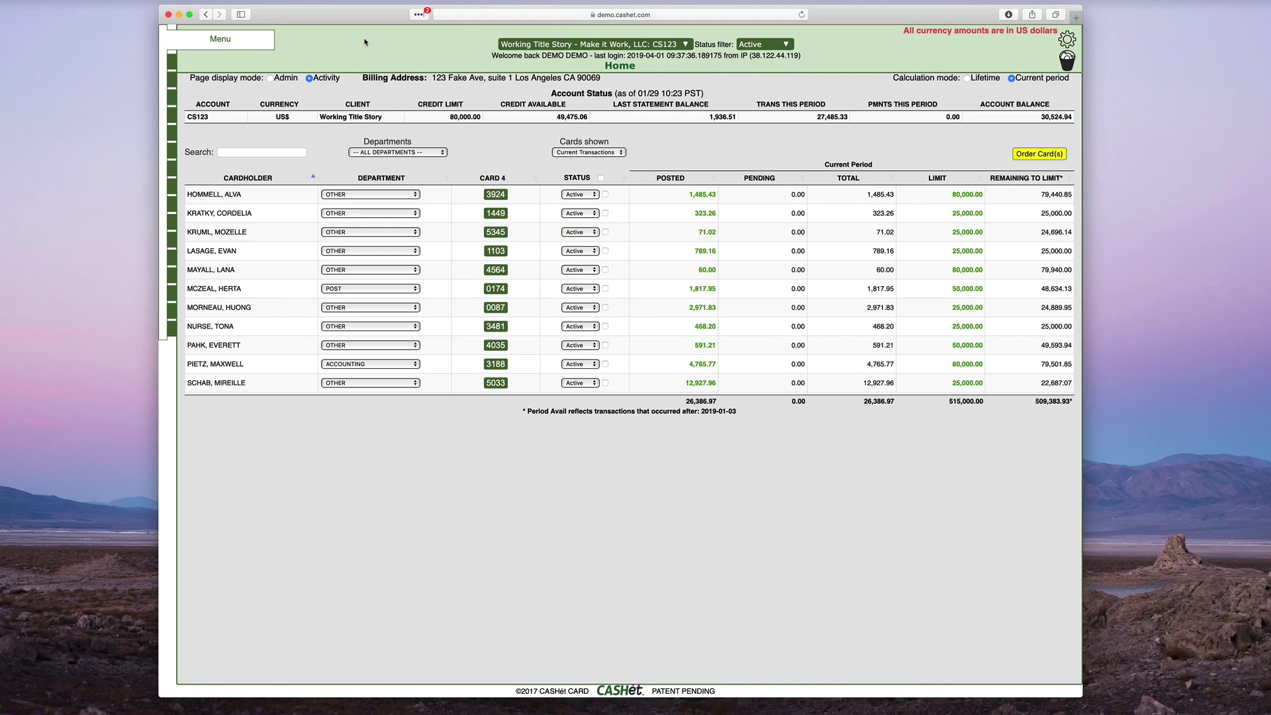
Go to the Transaction reconciliation page from the side menu
left_click(220, 39)
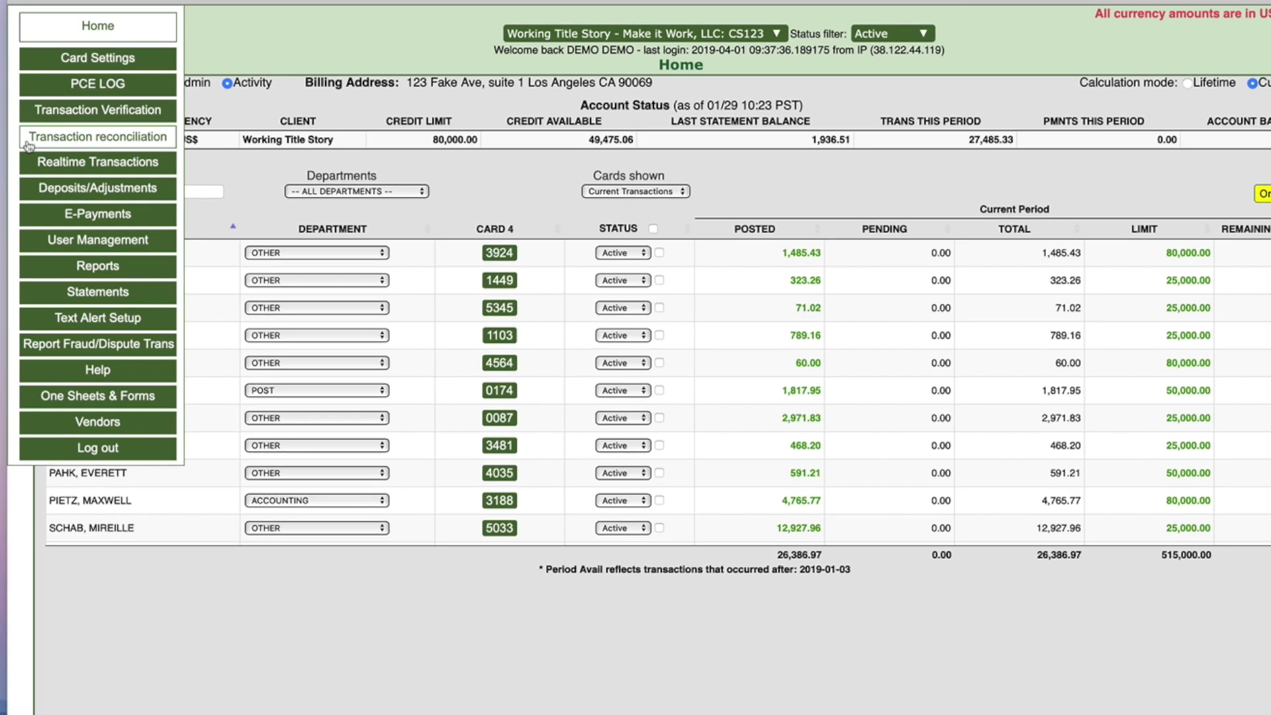
left_click(28, 141)
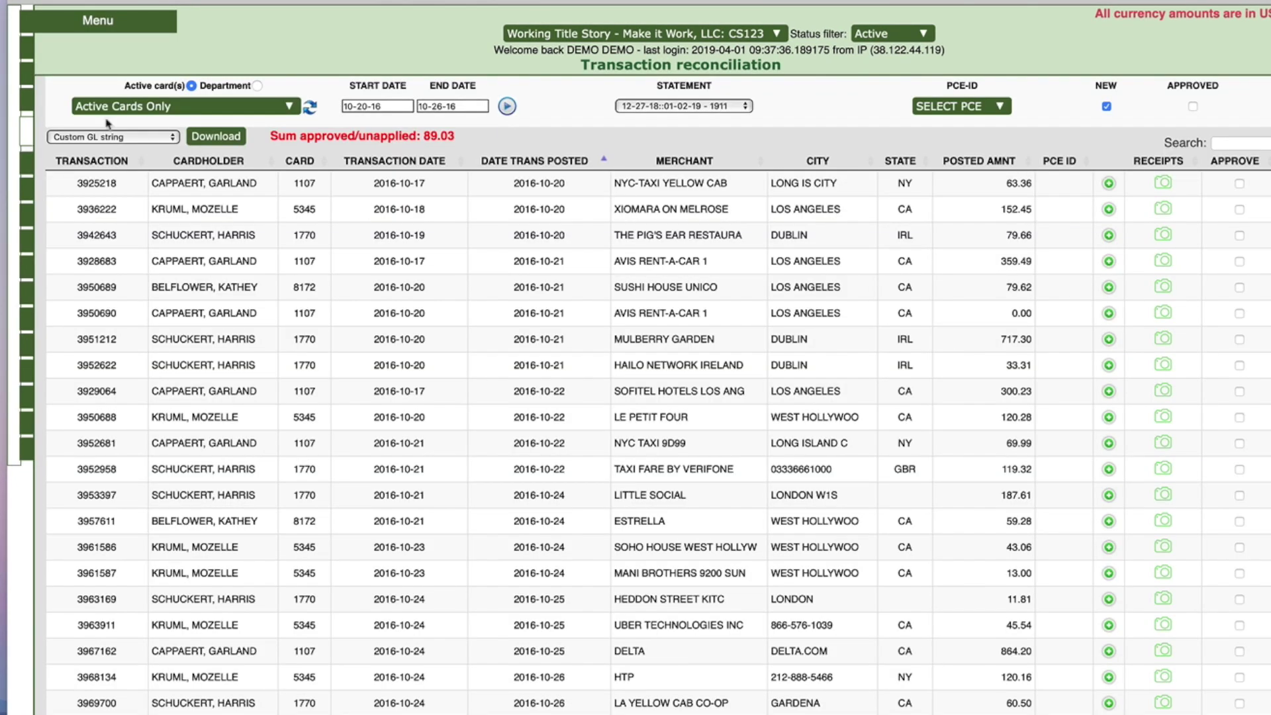
Filter reconciliation to one cardholder's card and refresh, leaving seven transactions
left_click(279, 111)
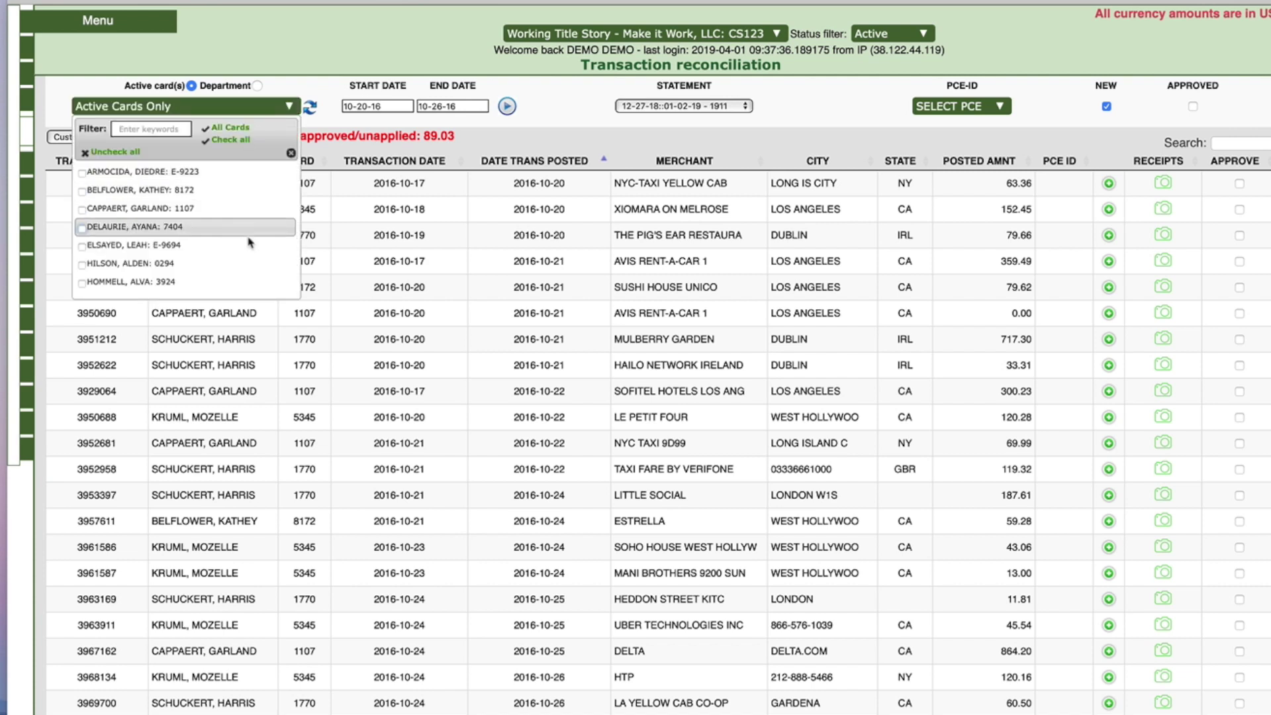
scroll(252, 251, "down", 3)
scroll(252, 251, "down", 2)
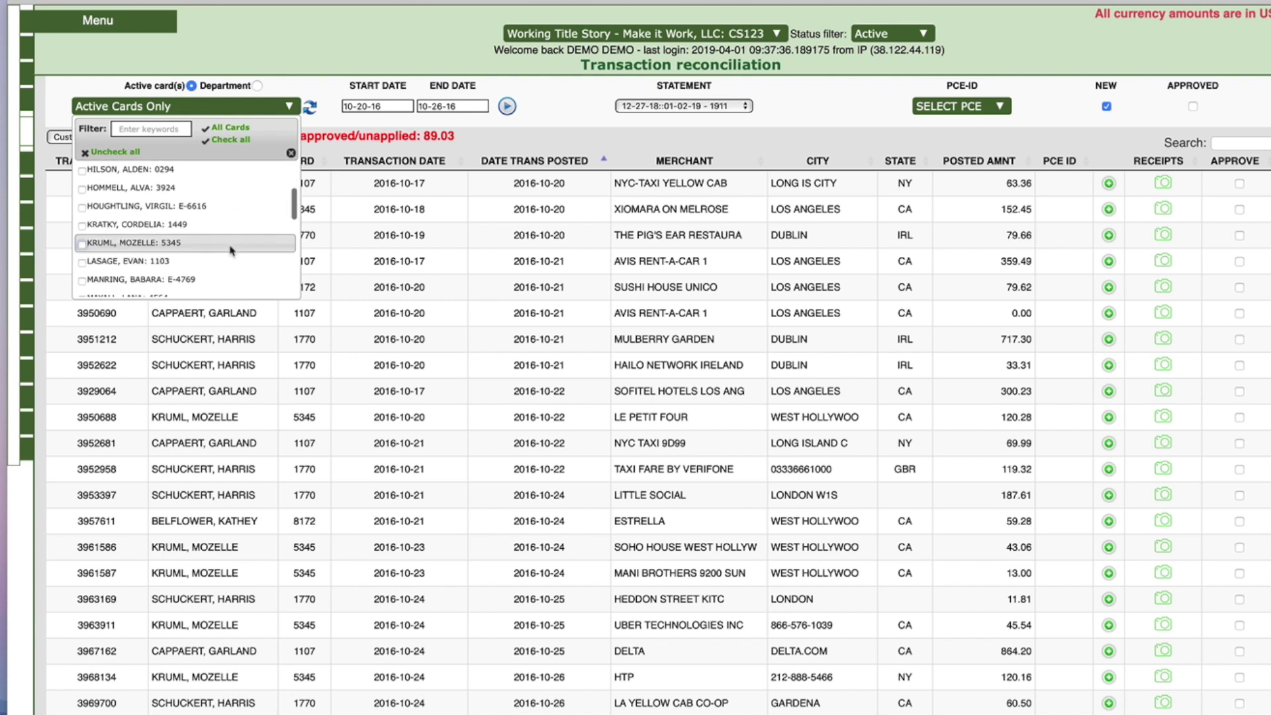
left_click(82, 245)
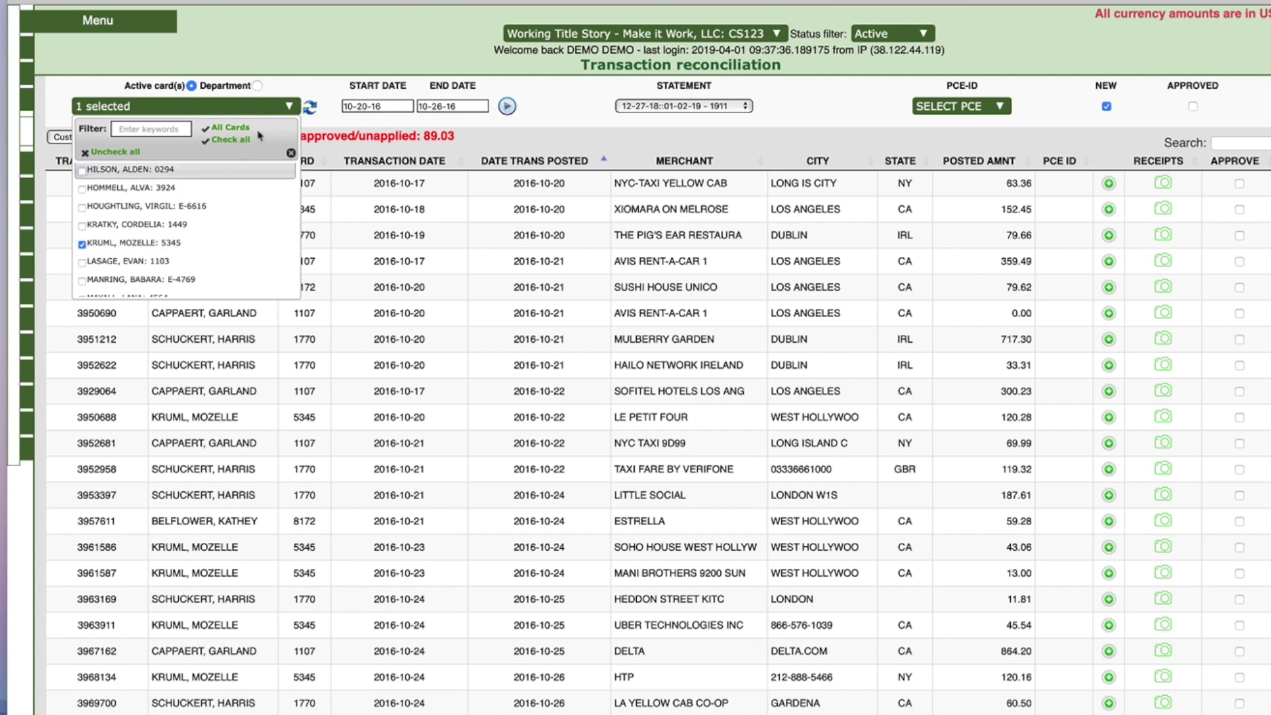
left_click(288, 106)
left_click(309, 108)
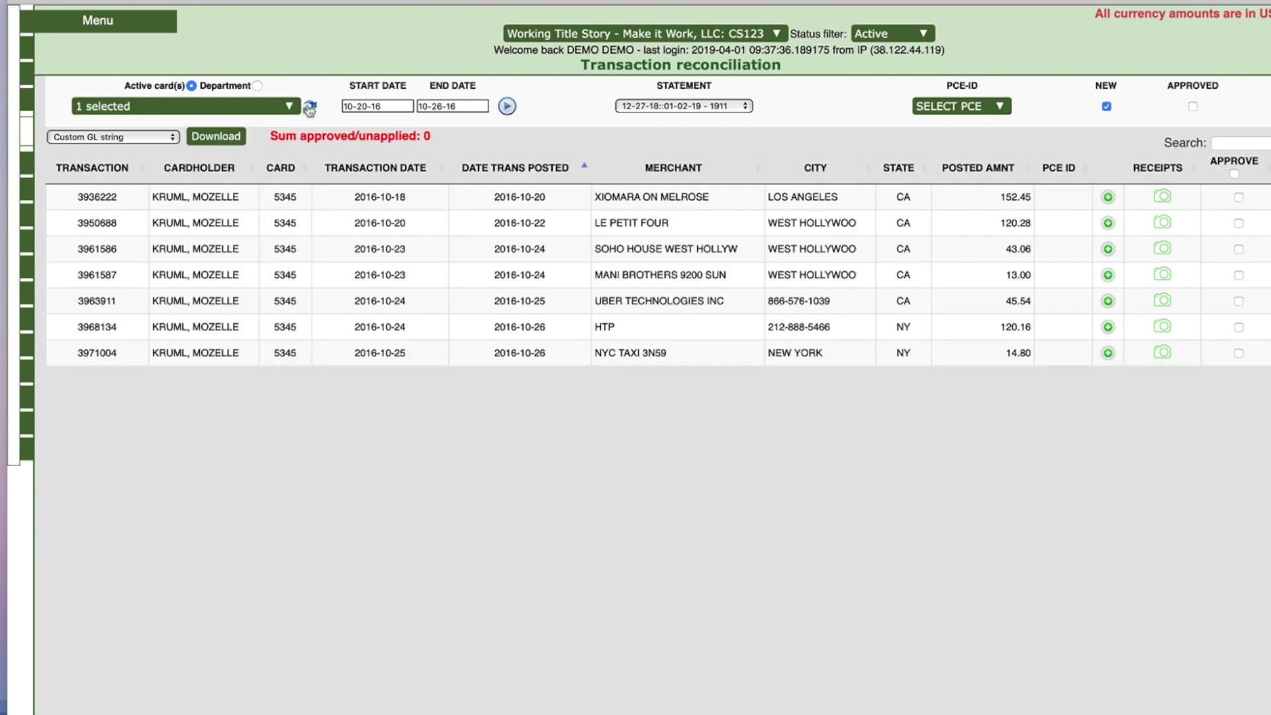
left_click(745, 107)
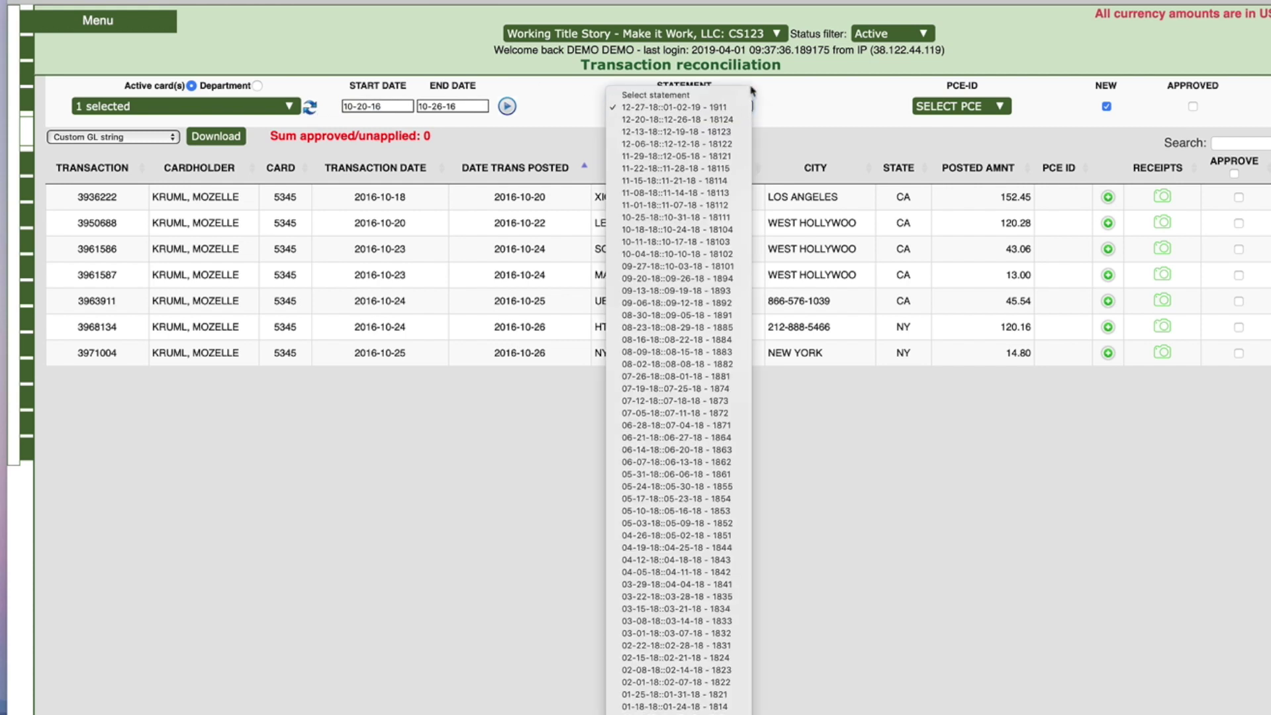
left_click(781, 92)
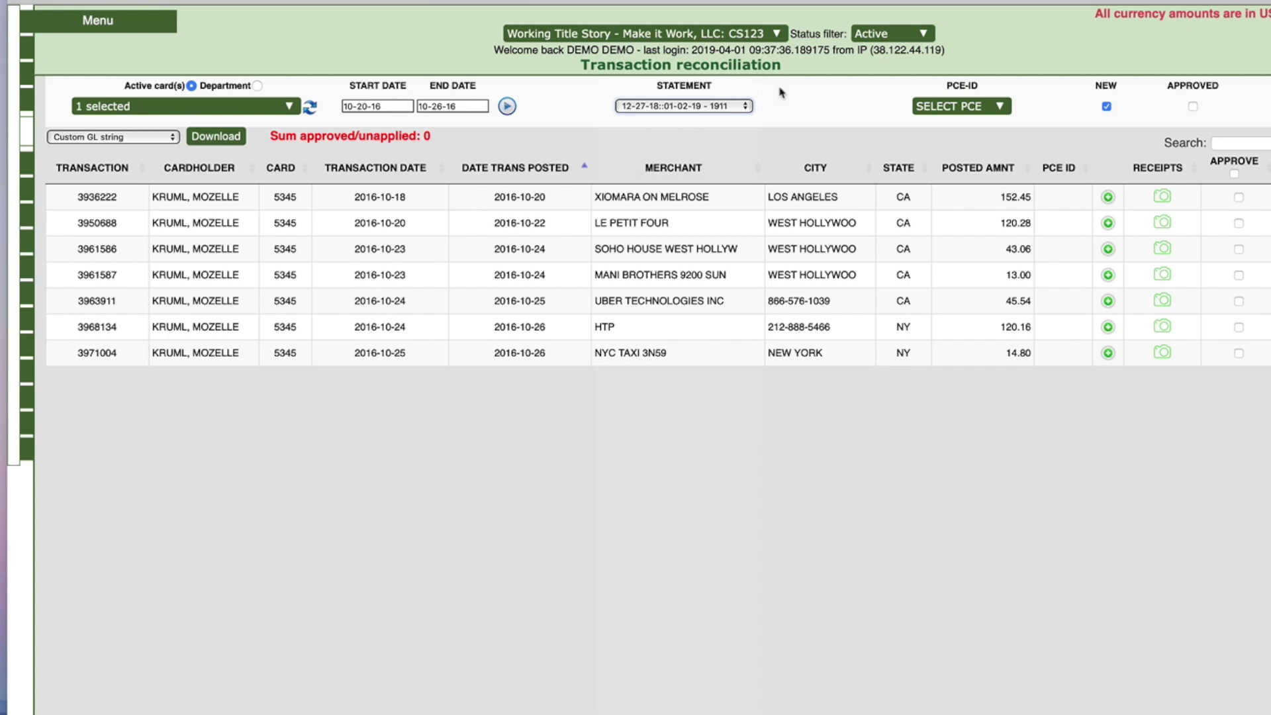
Code the 152.45 XIOMARA ON MELROSE charge to 11-20 Equipment, approve and save it
left_click(1107, 198)
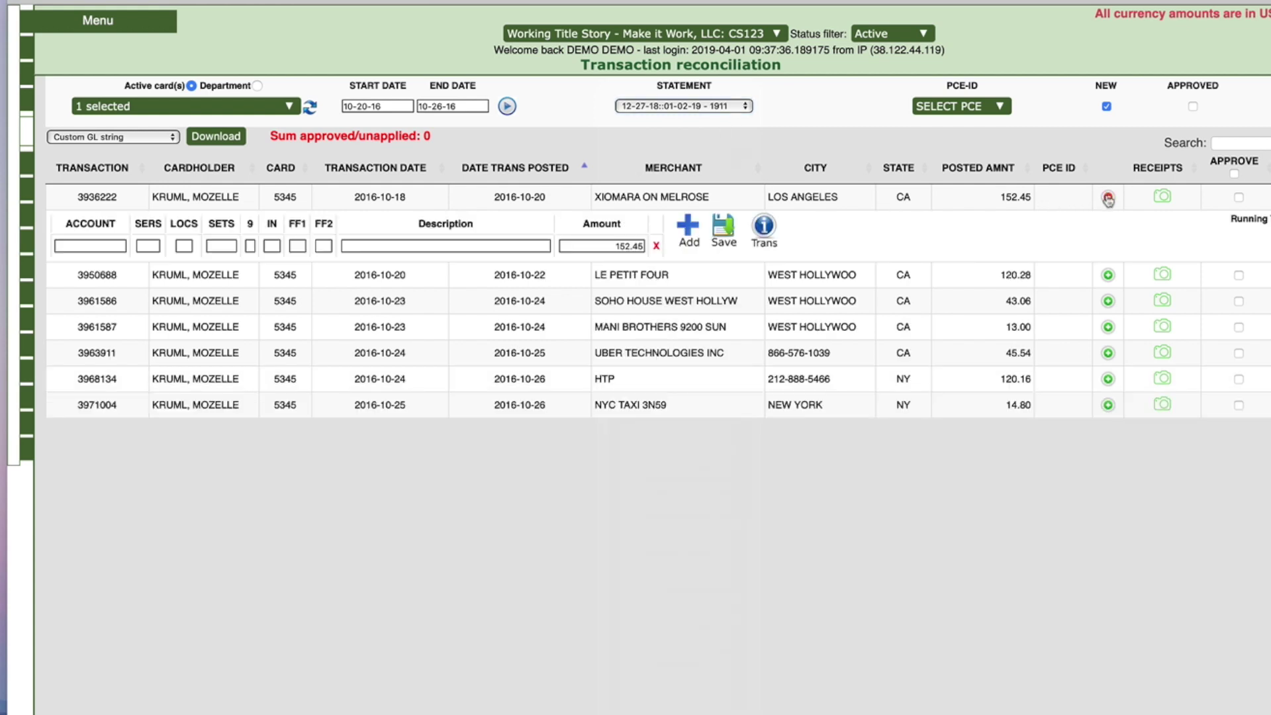
left_click(118, 246)
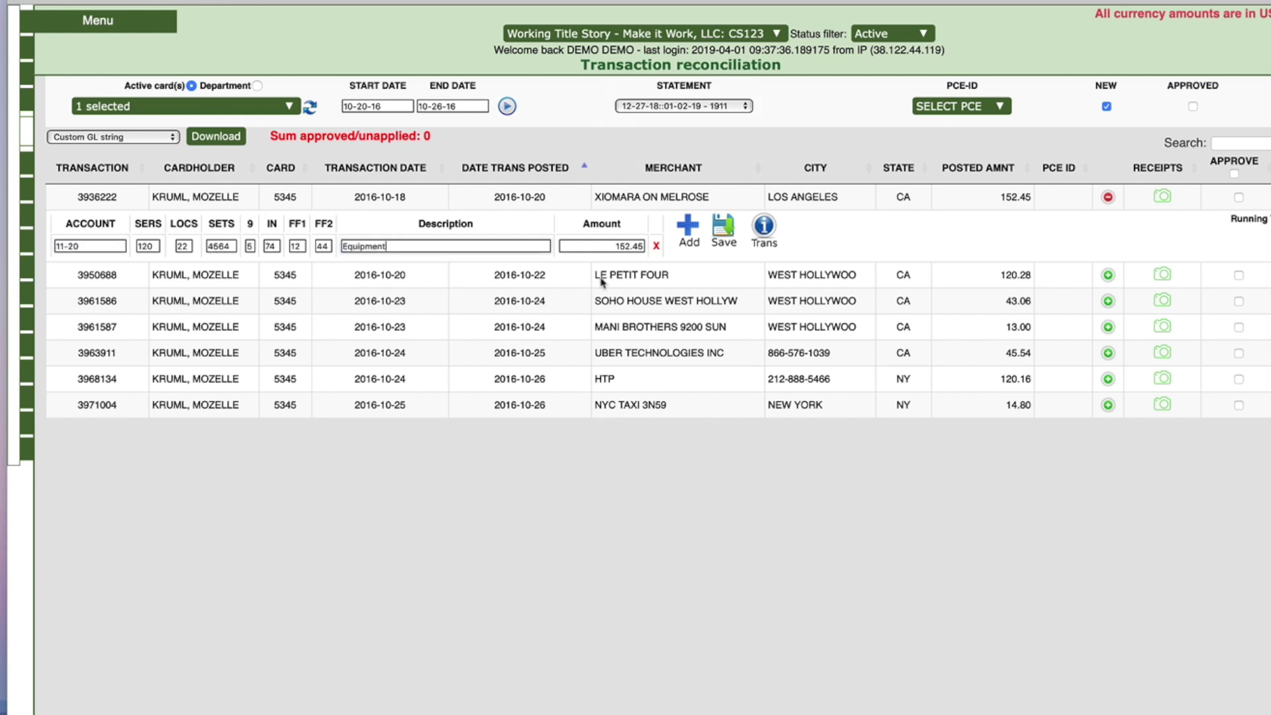
left_click(1238, 198)
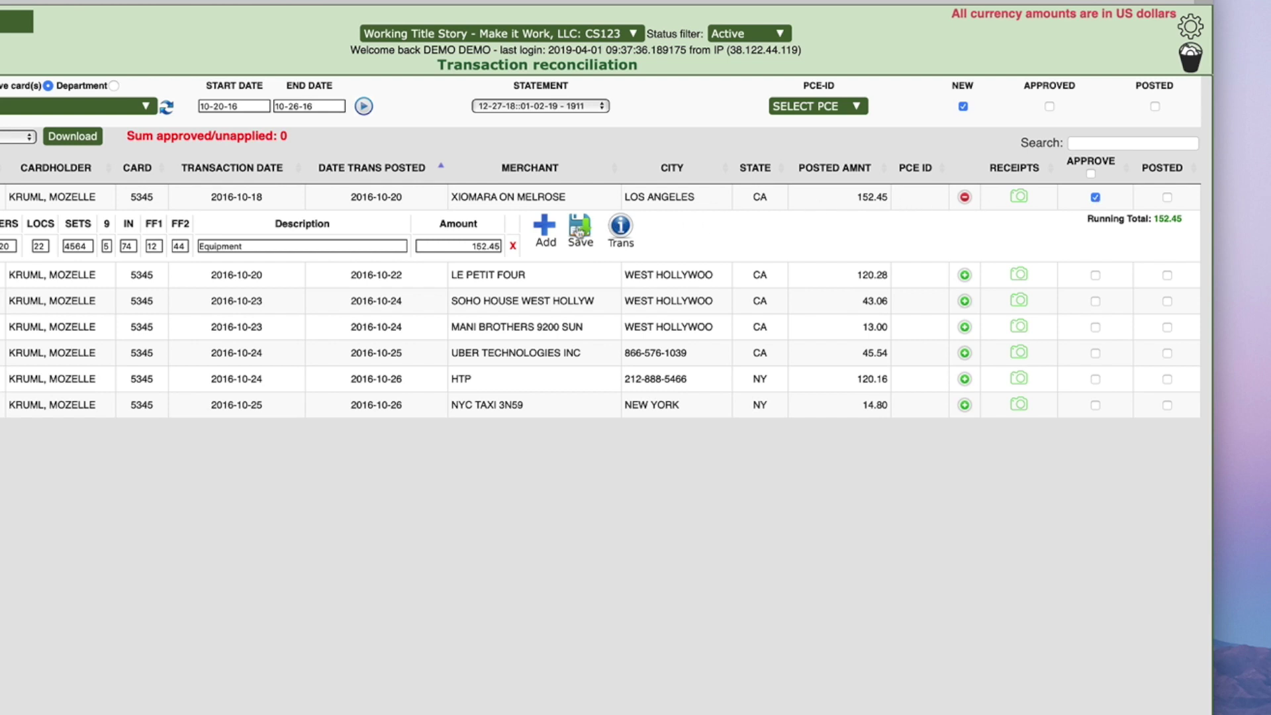
left_click(579, 231)
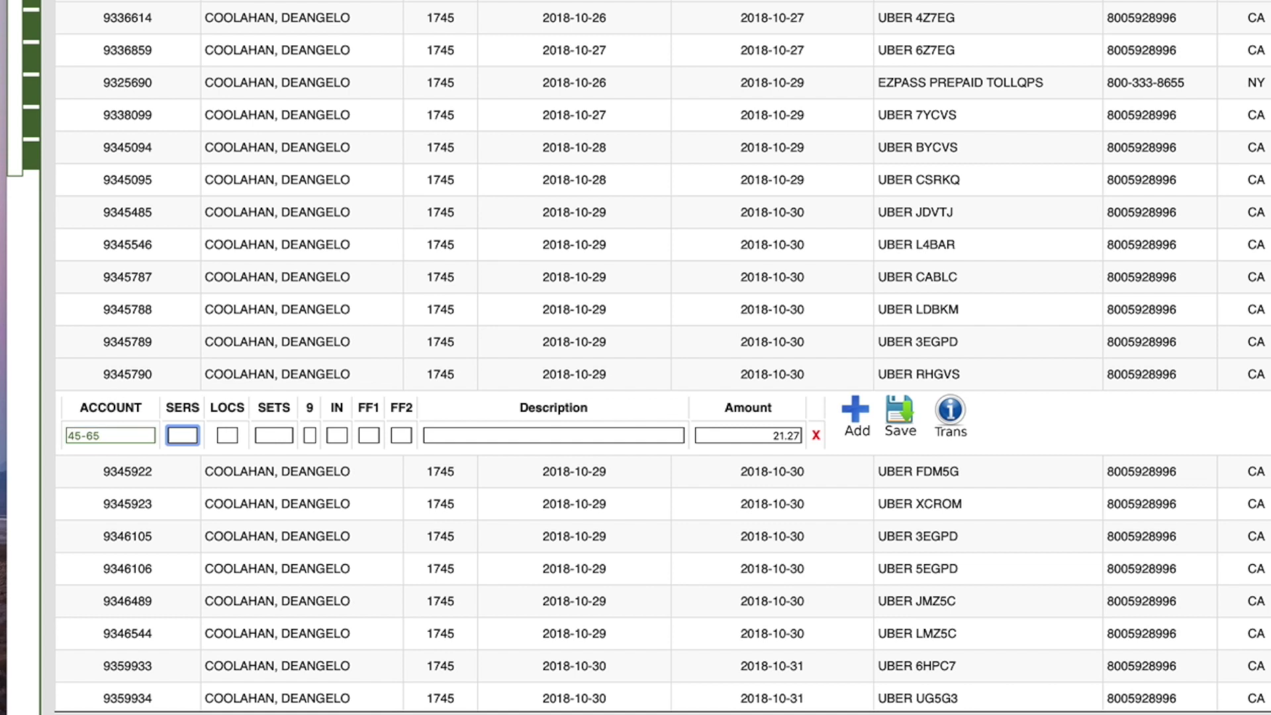
Fill the UBER RHGVS coding line's account code fields and set its amount to 11.26
type("78")
key("Tab")
type("15")
key("Tab")
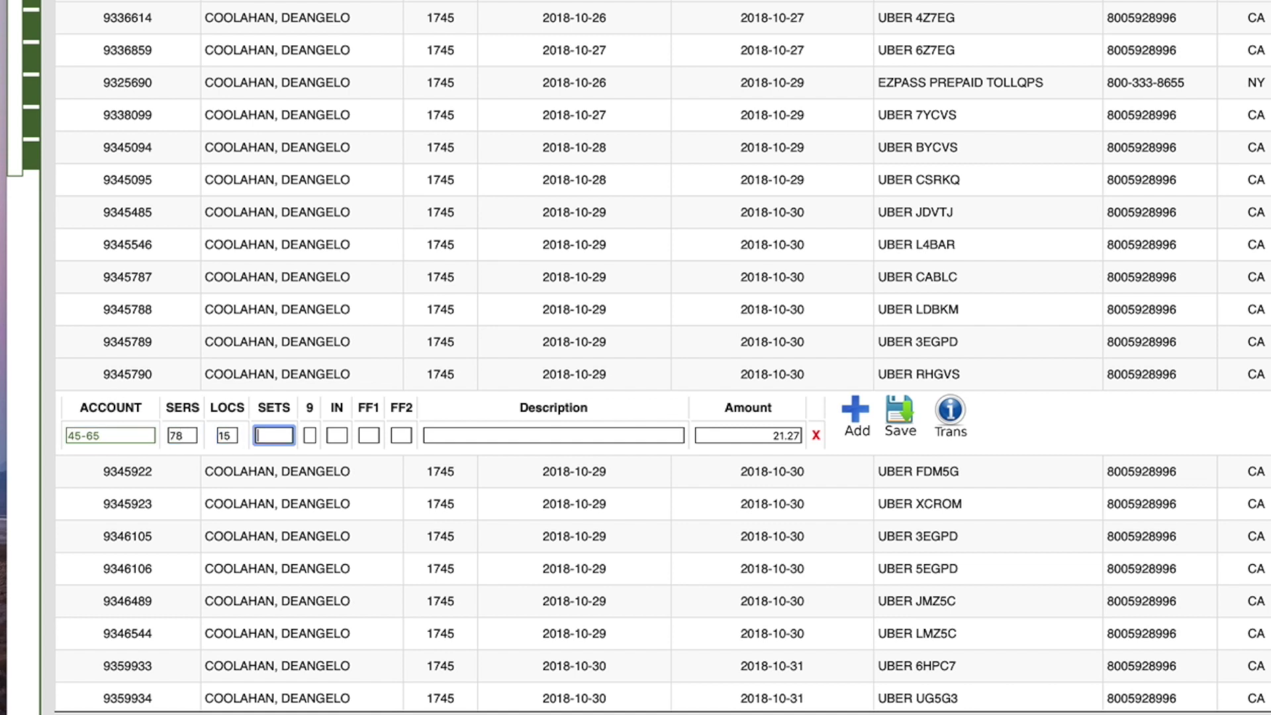
type("31")
key("Tab")
type("4")
key("Tab")
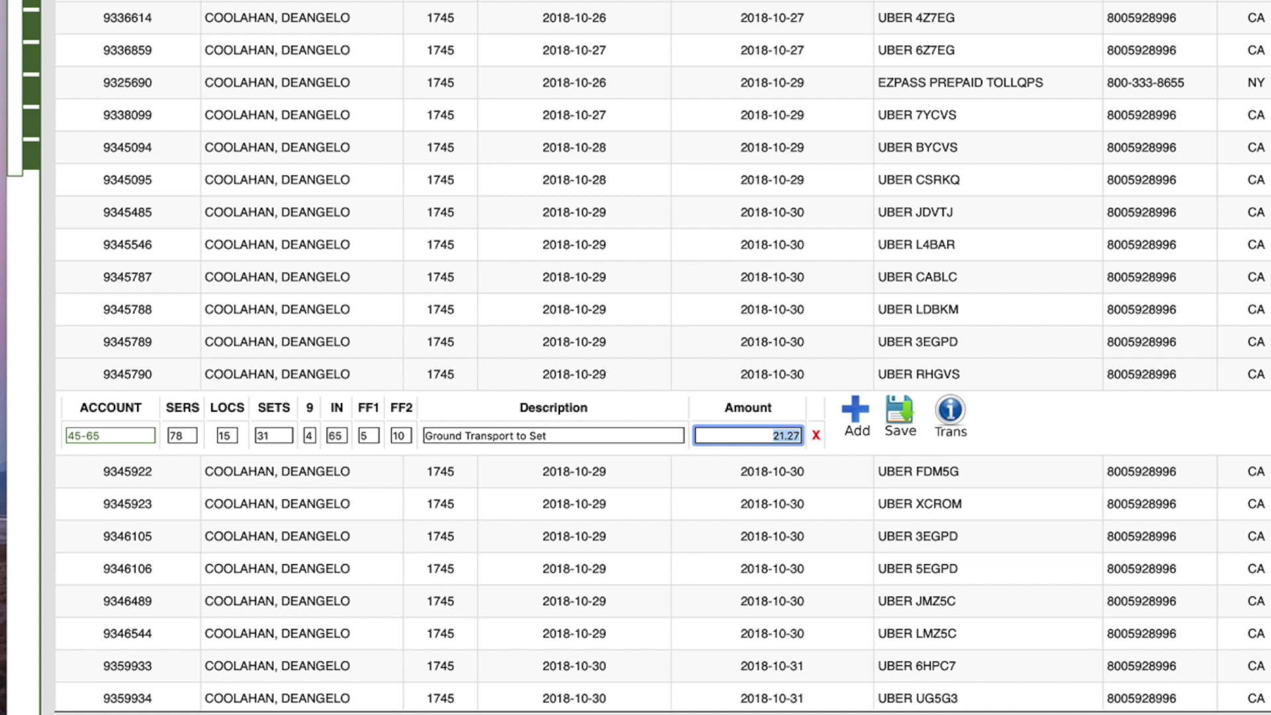
type("11.26")
Add a second split line of 10.01, approve the RHGVS charge, and save
left_click(856, 411)
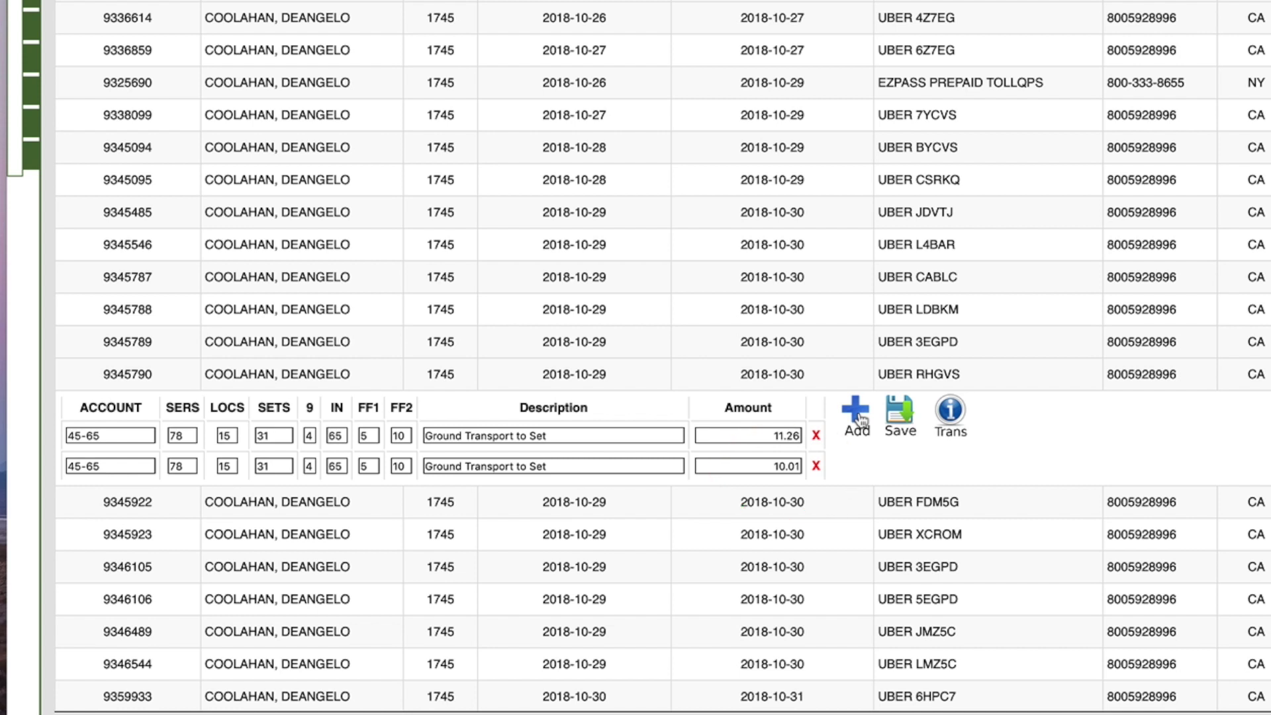
left_click(744, 467)
left_click(744, 467)
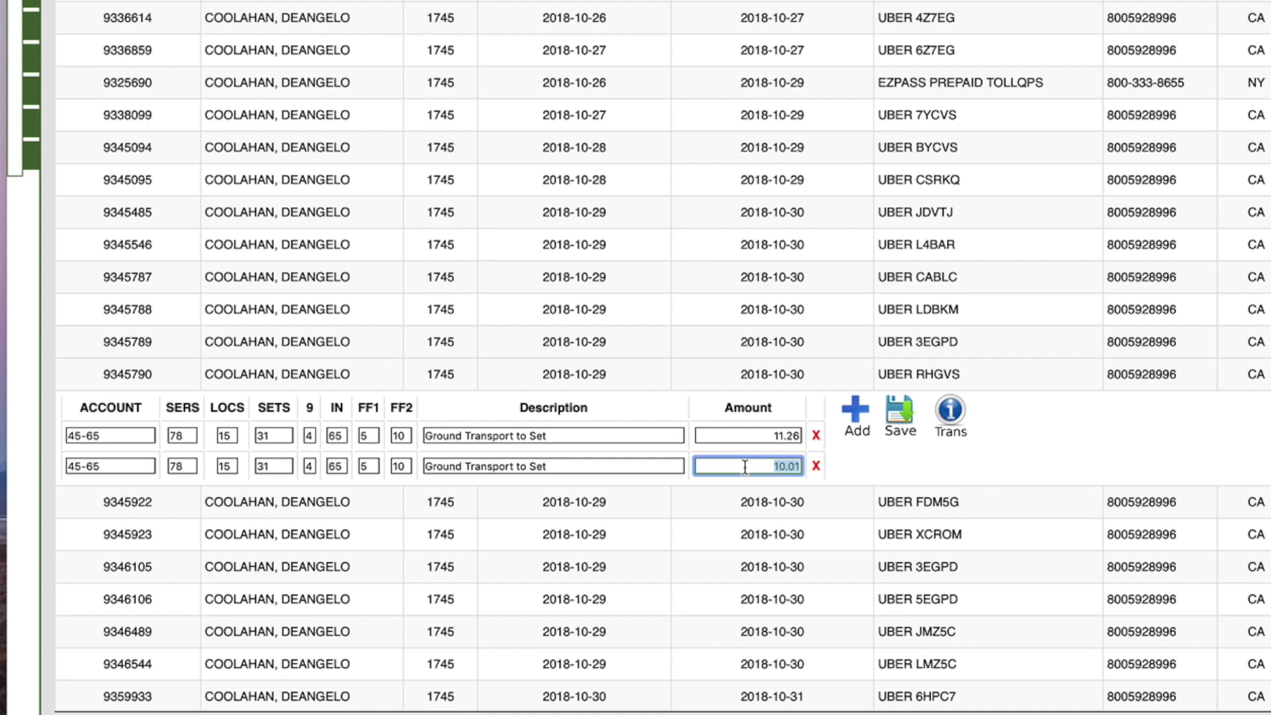
key("BackSpace")
key("BackSpace")
type("00")
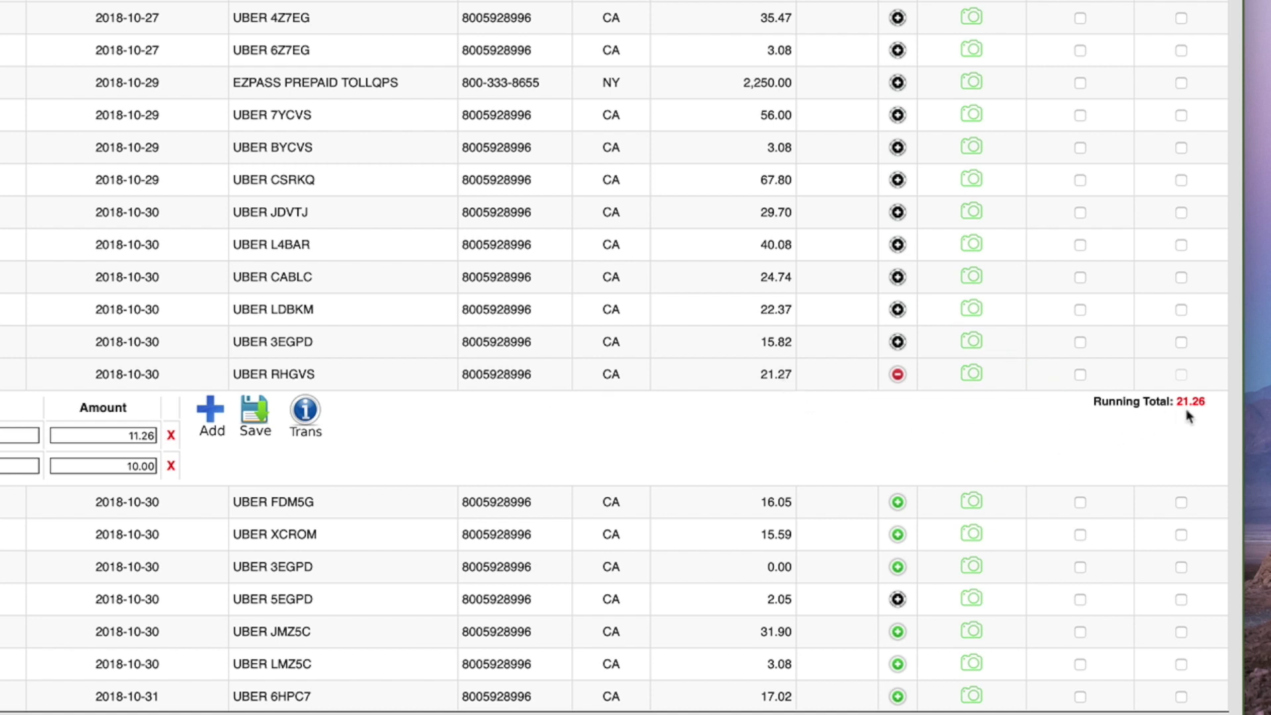
double_click(106, 466)
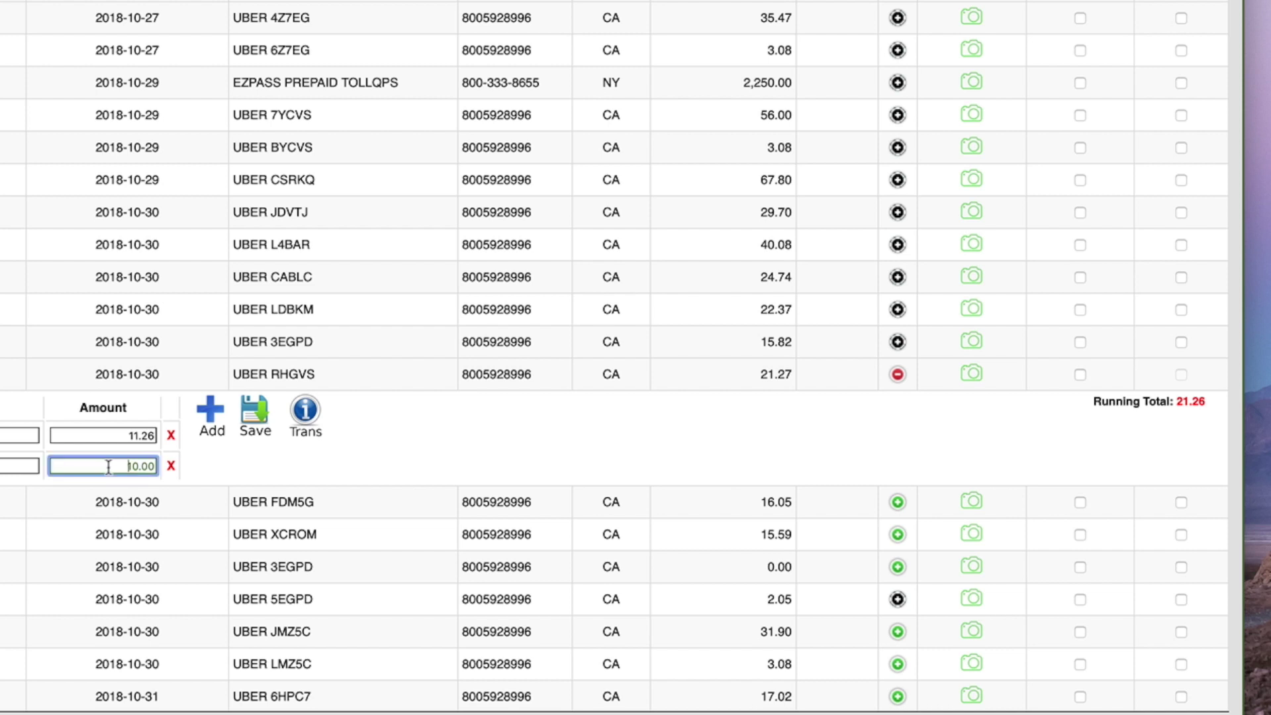
type("10.01")
left_click(1080, 375)
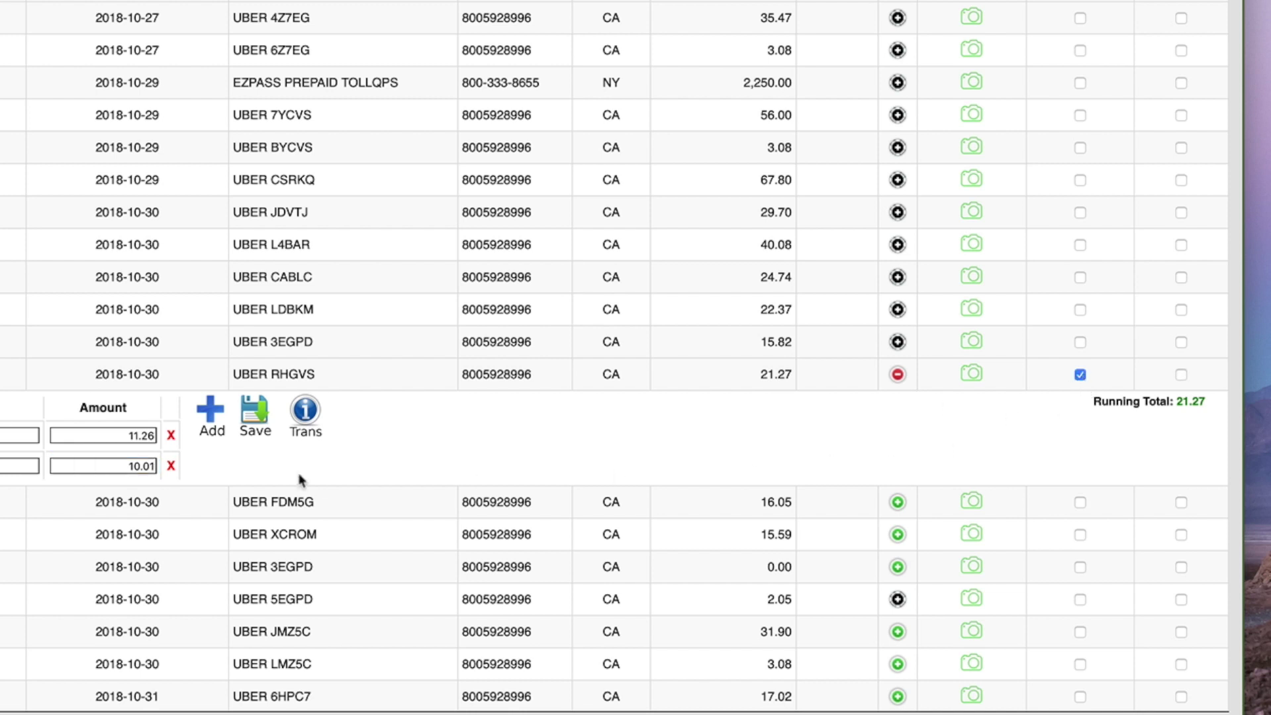
left_click(264, 433)
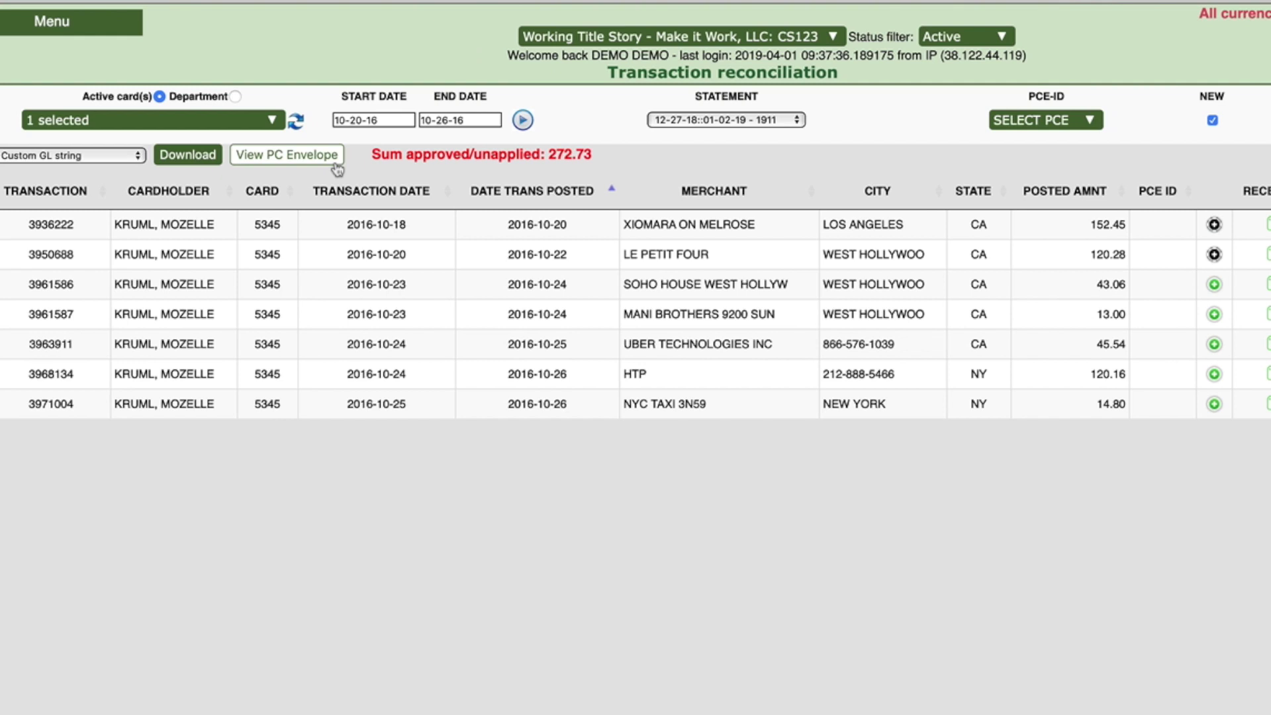
Preview the DRAFT P-Card cover sheet envelope without receipt images
left_click(336, 162)
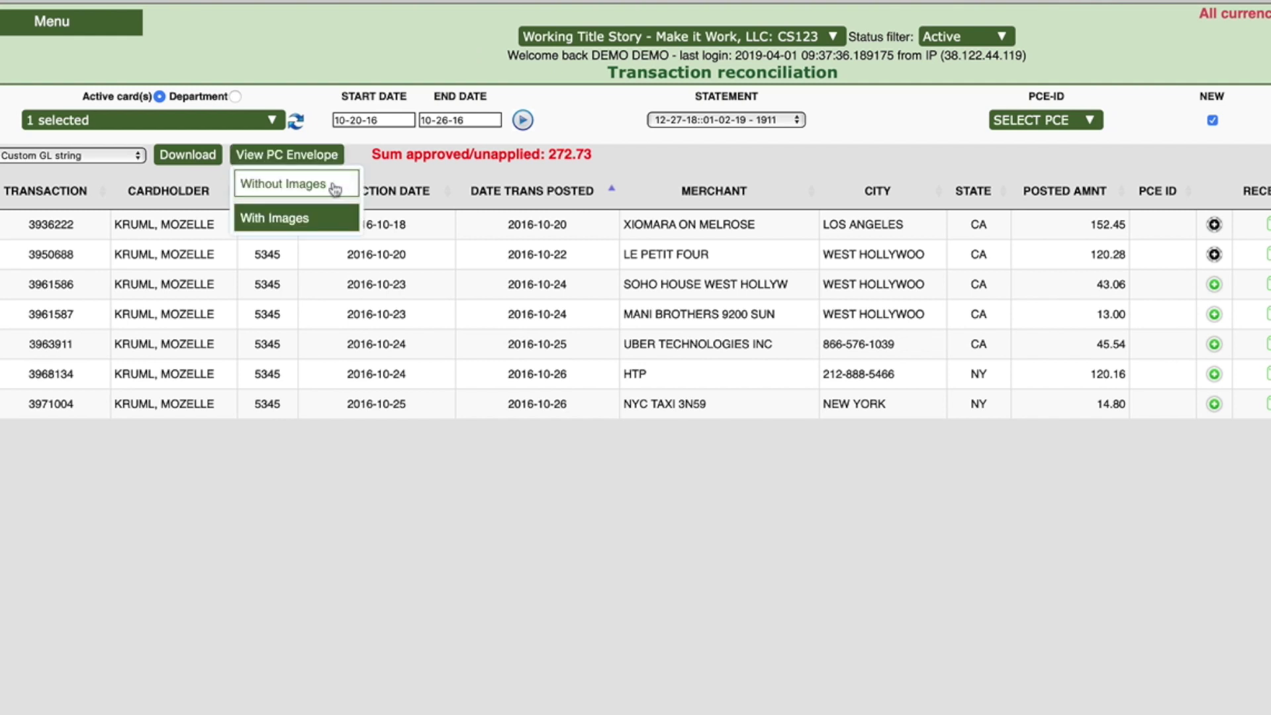
left_click(336, 190)
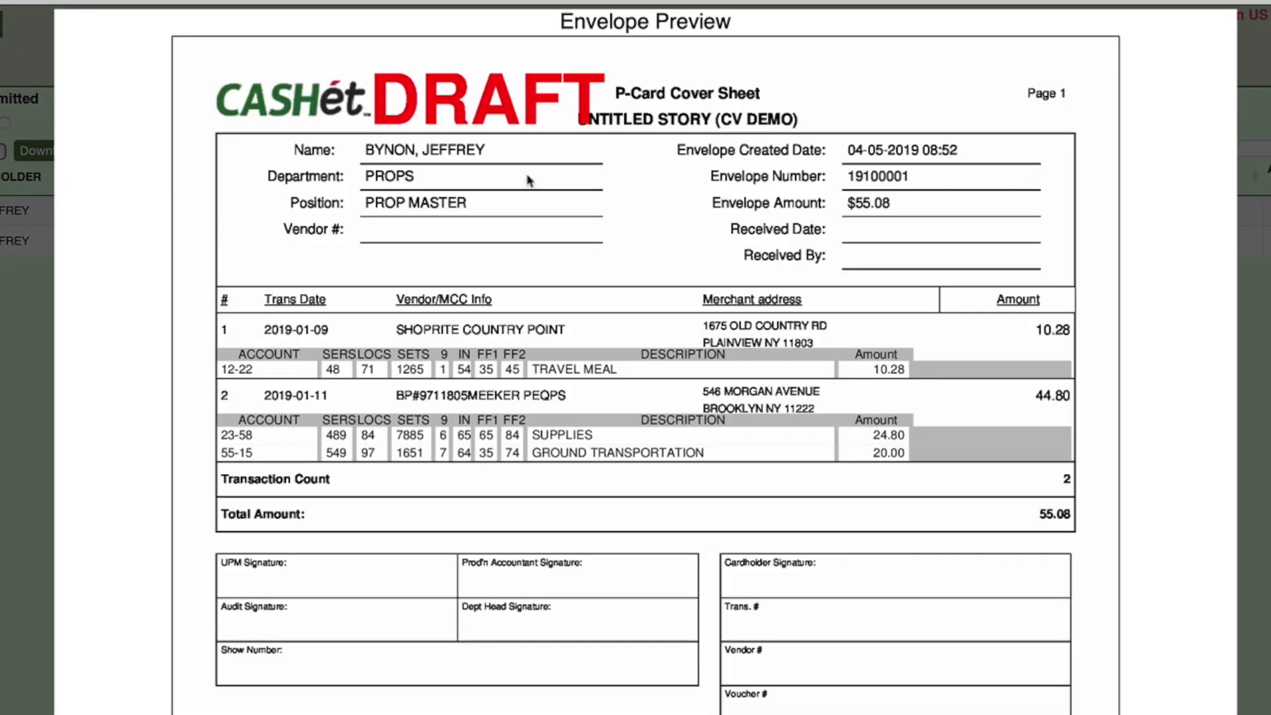
Finalize the two-transaction envelope from the bottom of the Envelope Preview
scroll(530, 180, "down", 5)
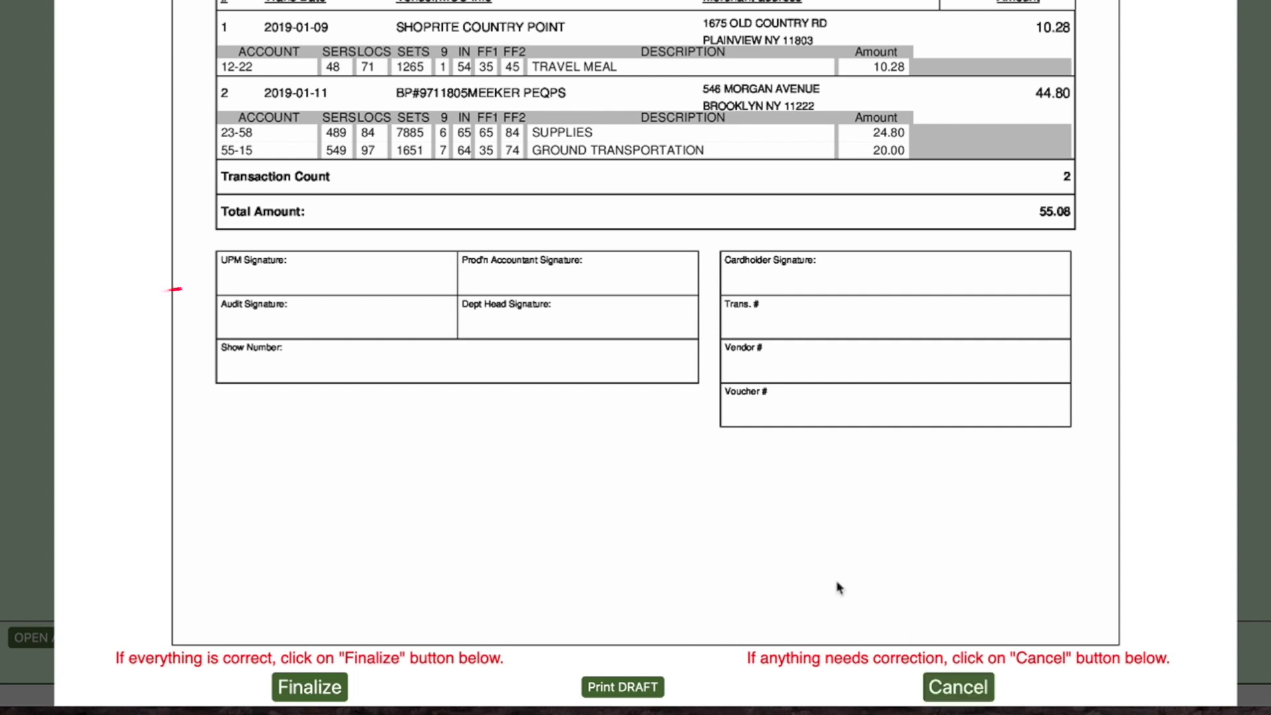
left_click(340, 685)
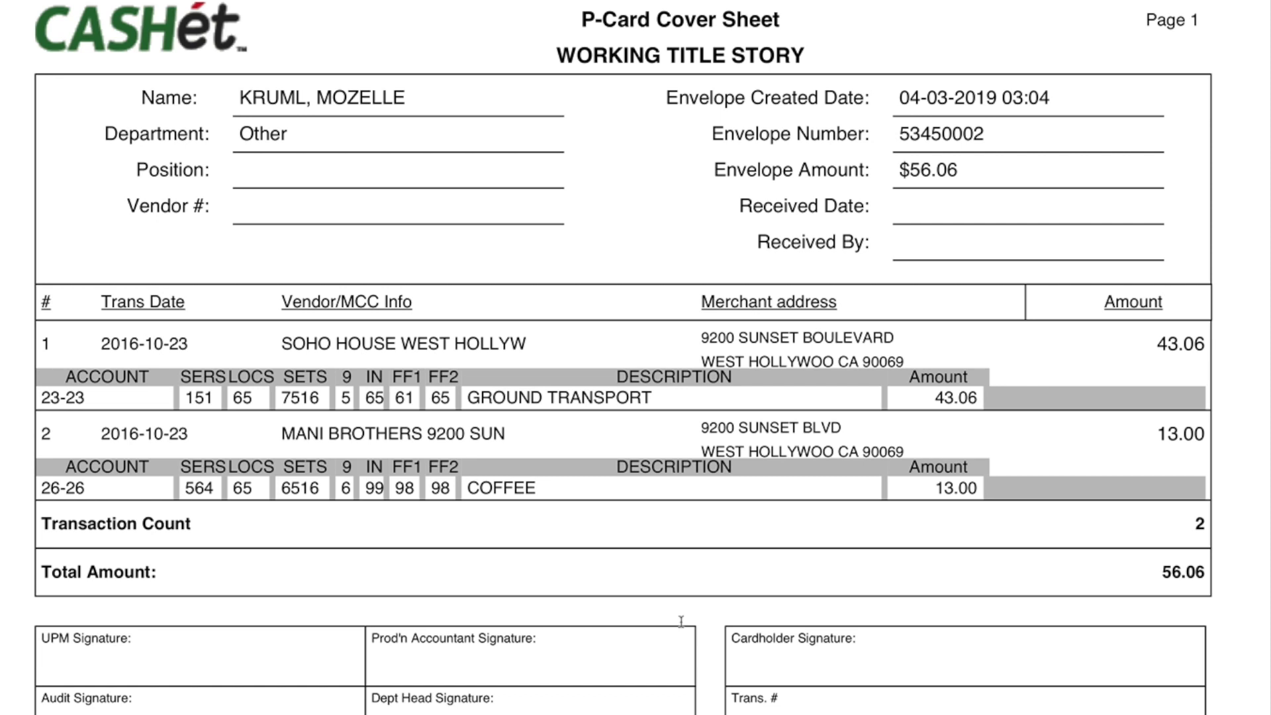
Print the finalized P-Card cover sheet for envelope 53450002 with Cmd+P
key("super+p")
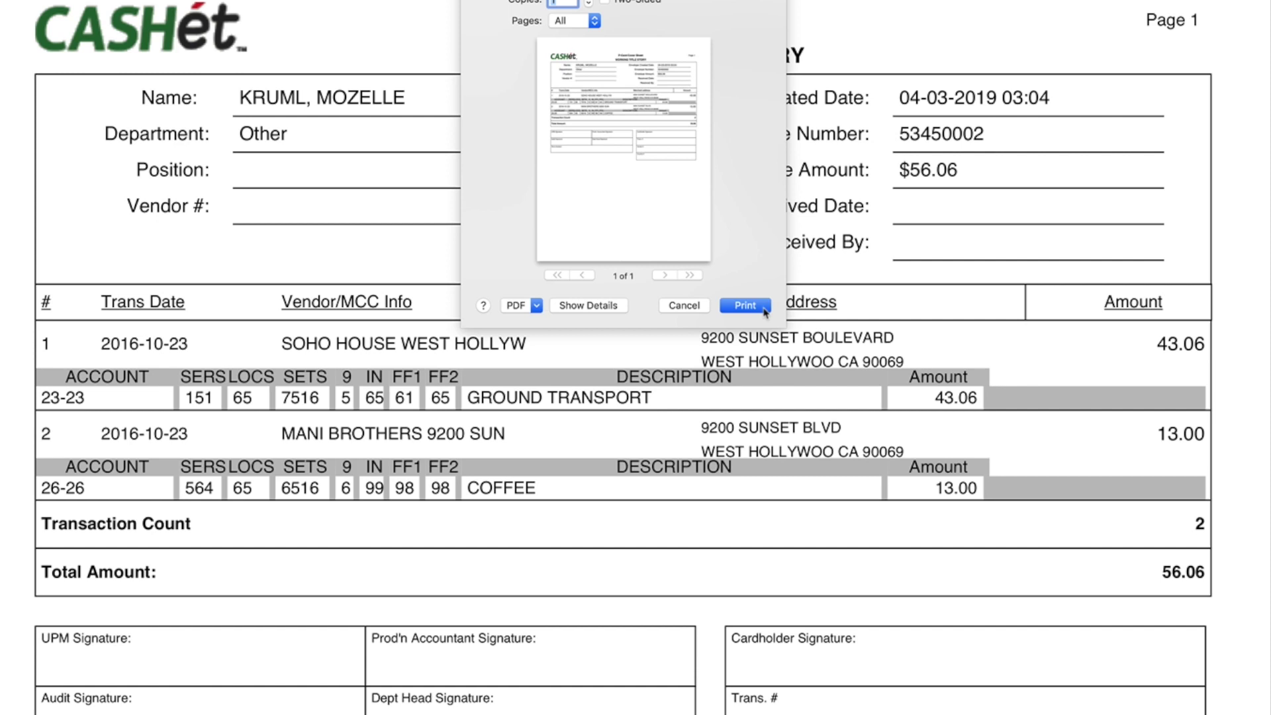
left_click(696, 310)
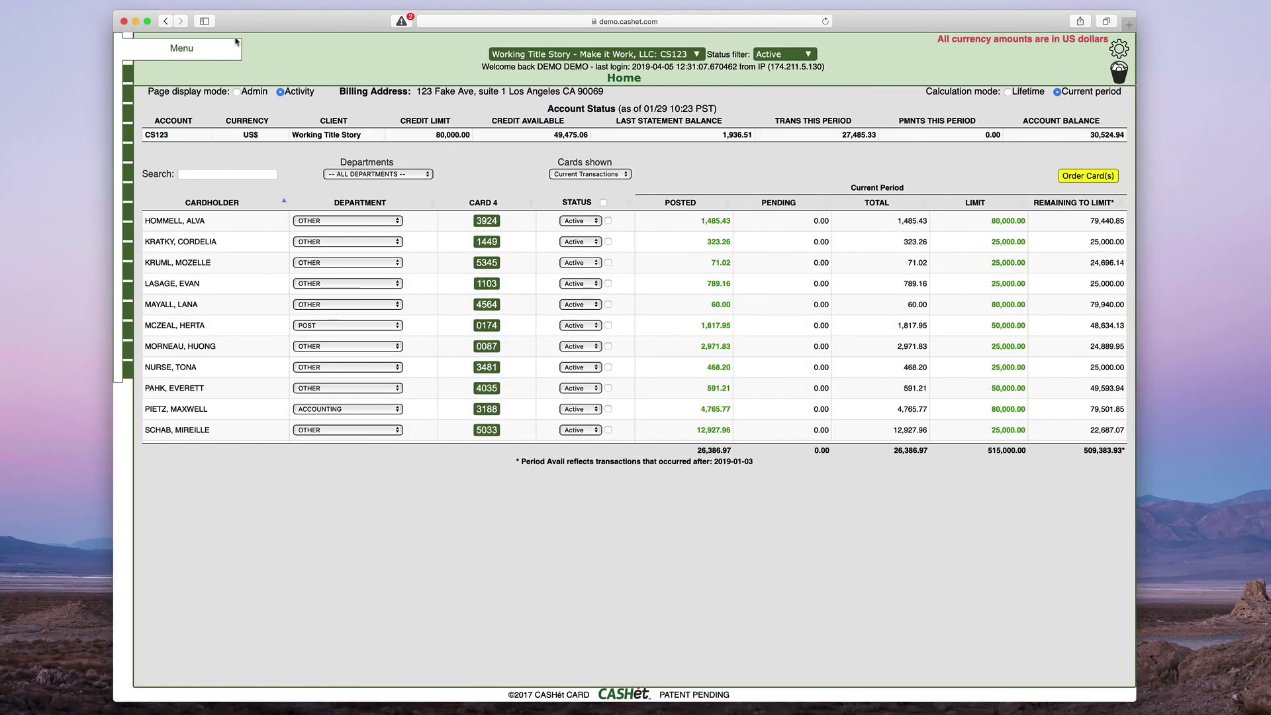
Navigate to the PCE LOG page listing all cover sheet envelopes
left_click(196, 51)
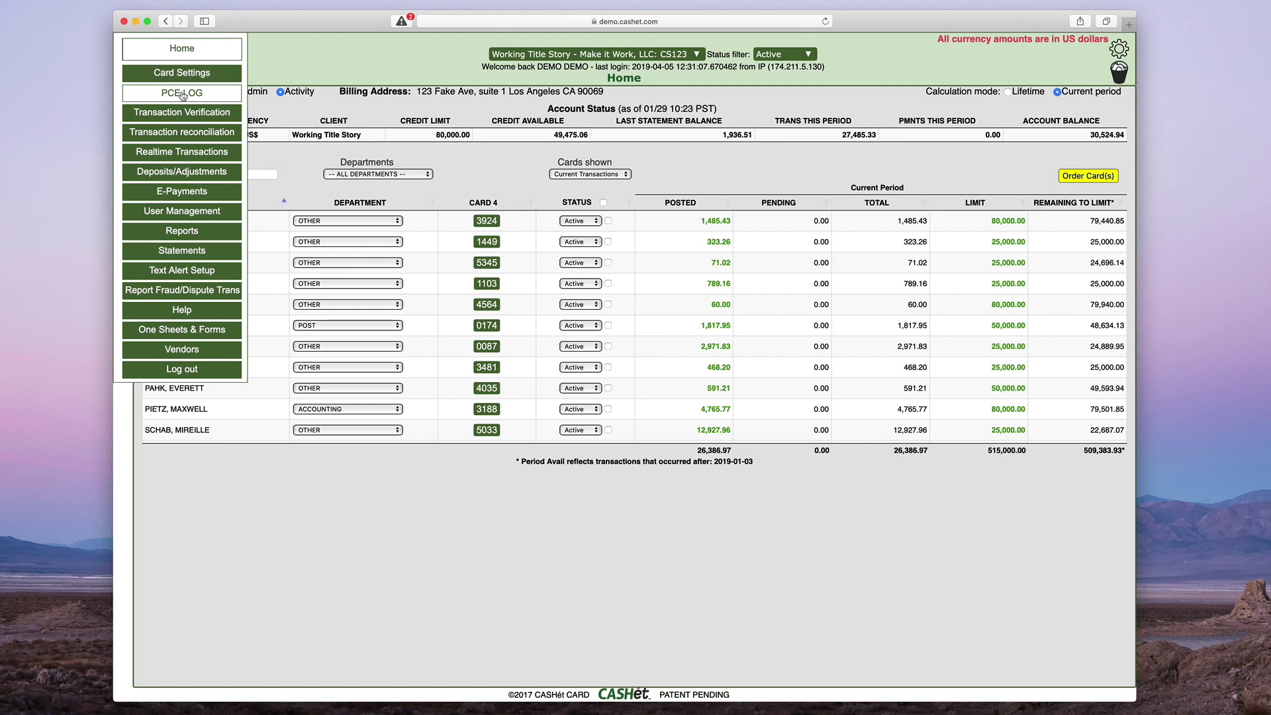
left_click(206, 97)
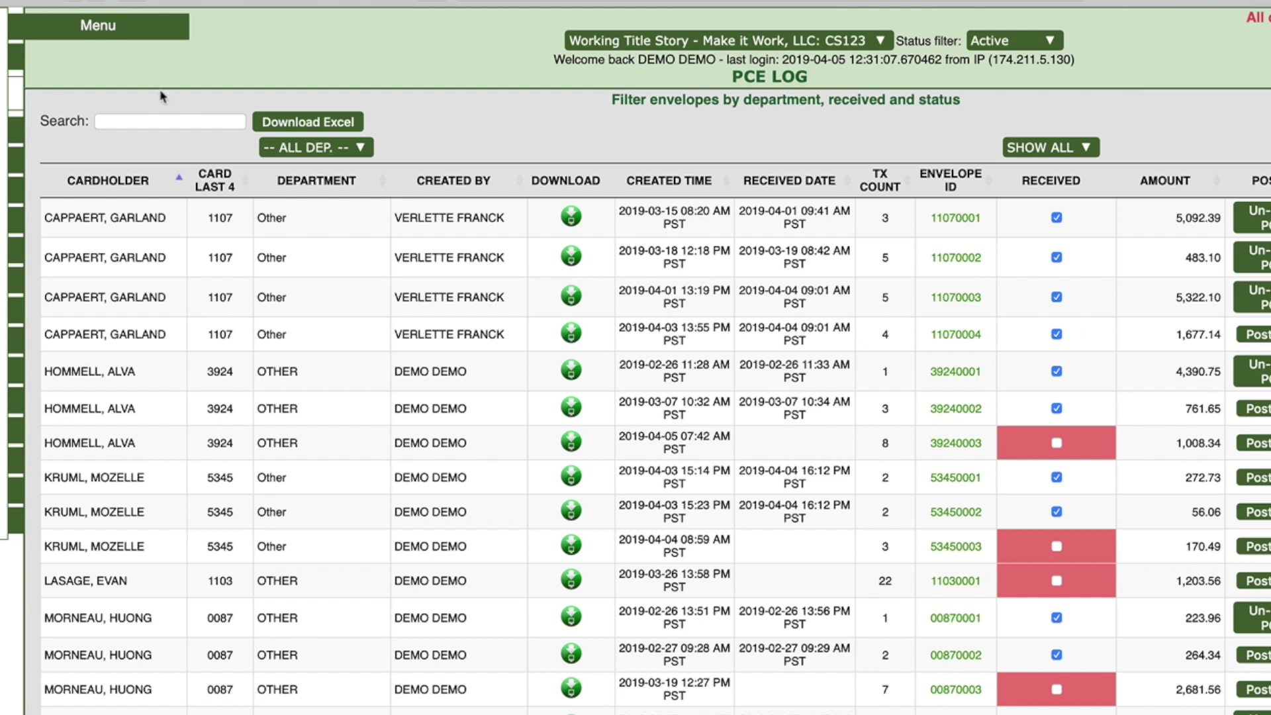
Search the PCE LOG for card 5345 and reprint envelope 53450002 as a PDF
left_click(179, 123)
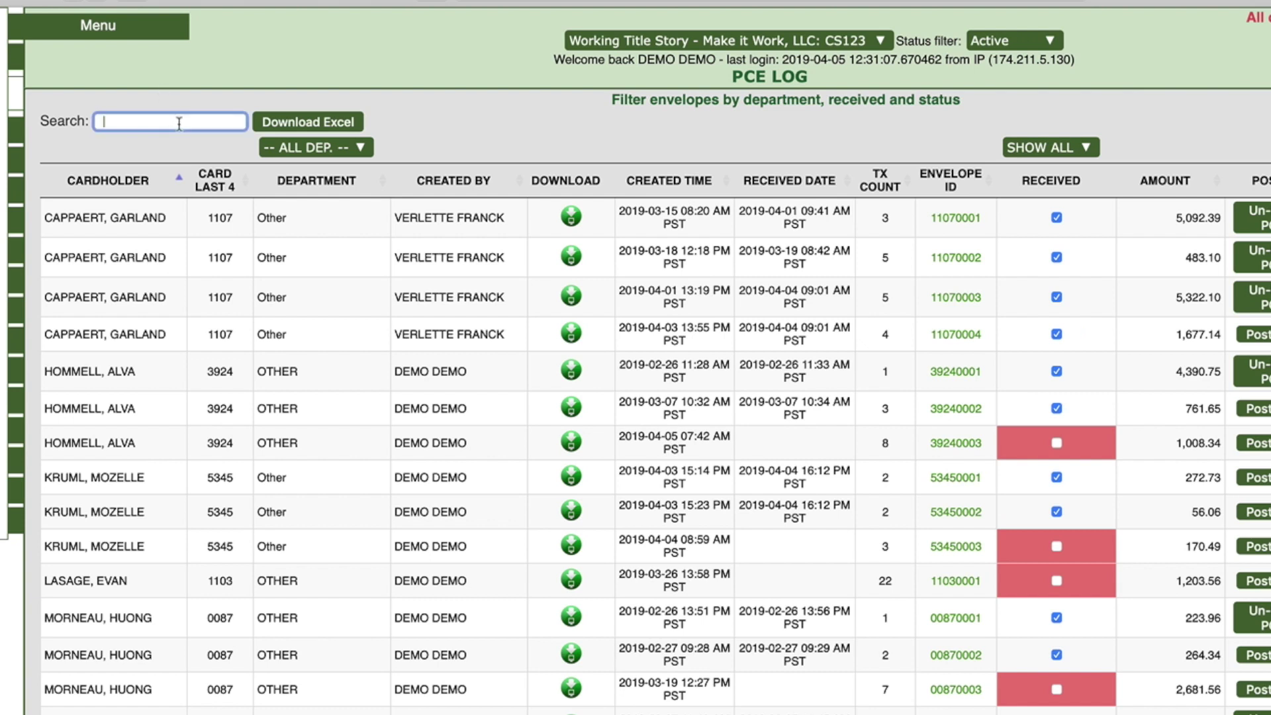
type("5345")
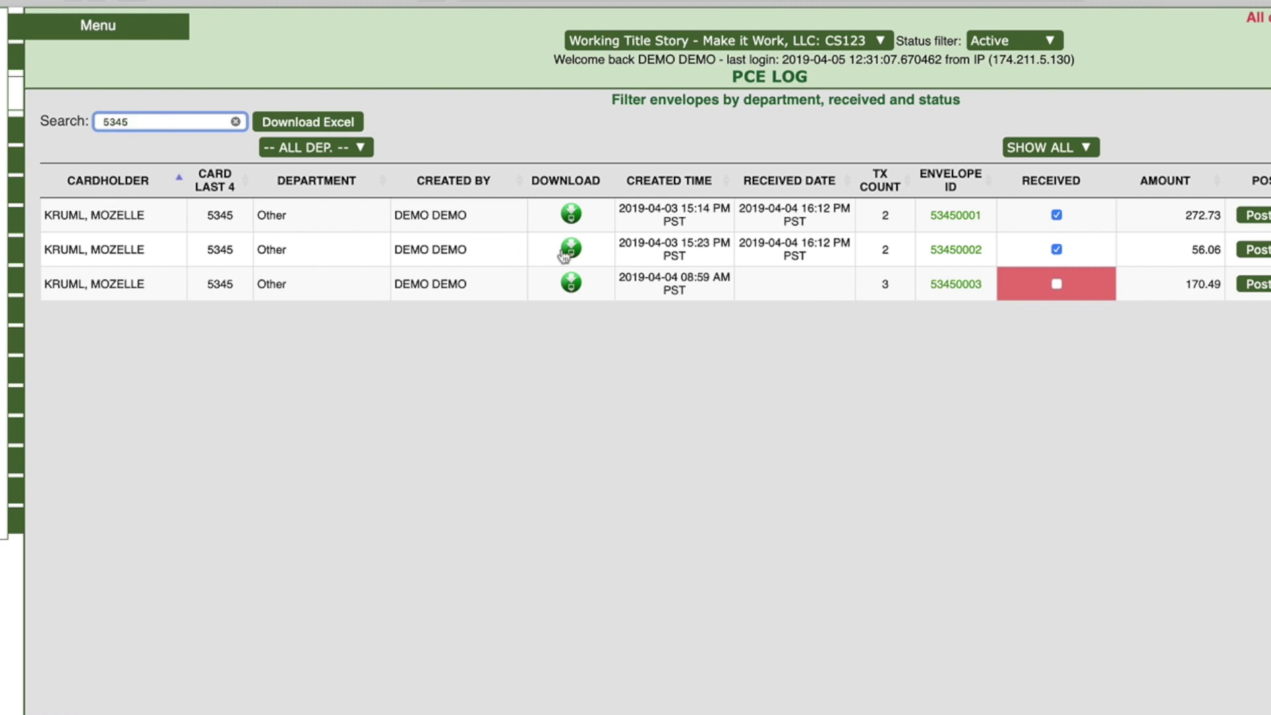
left_click(567, 253)
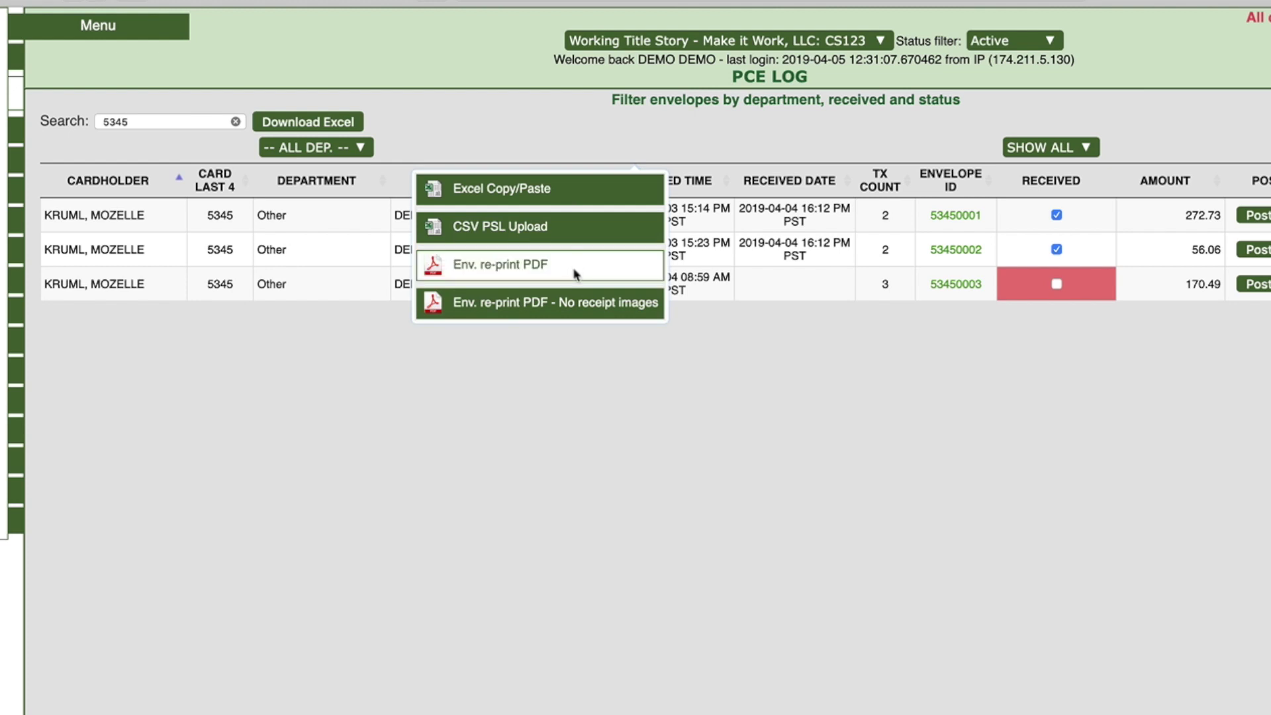
left_click(575, 273)
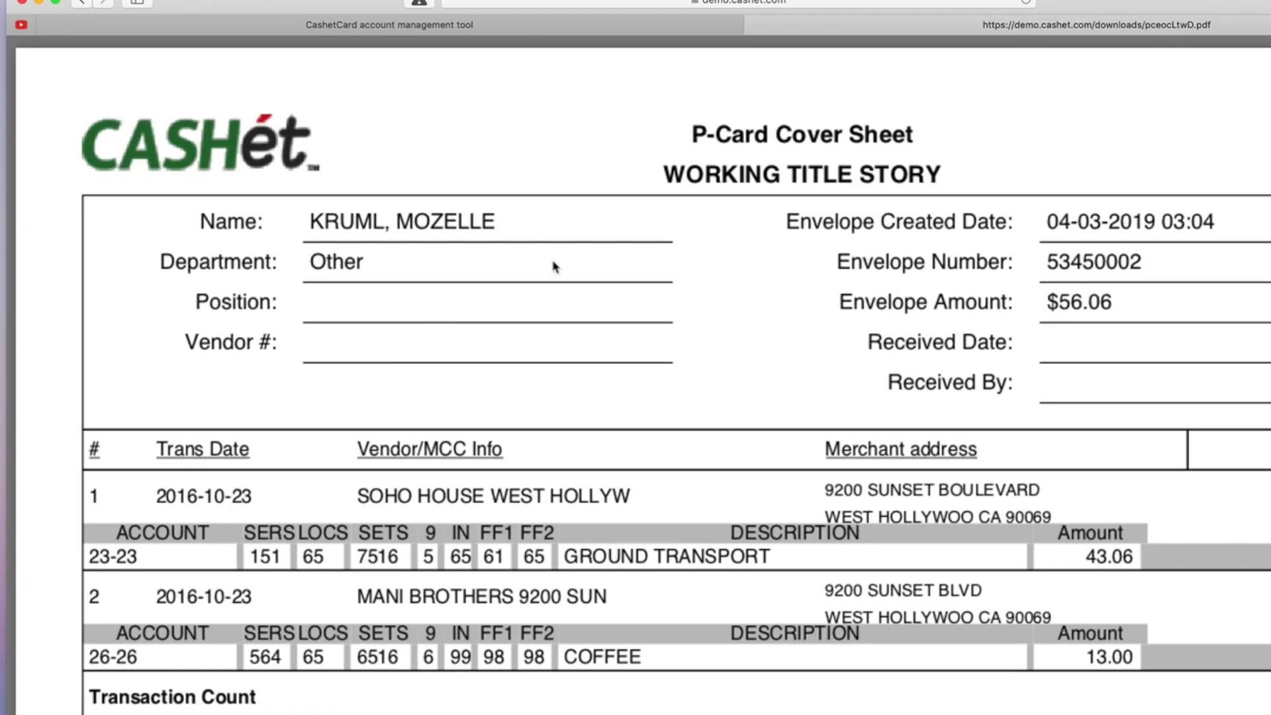